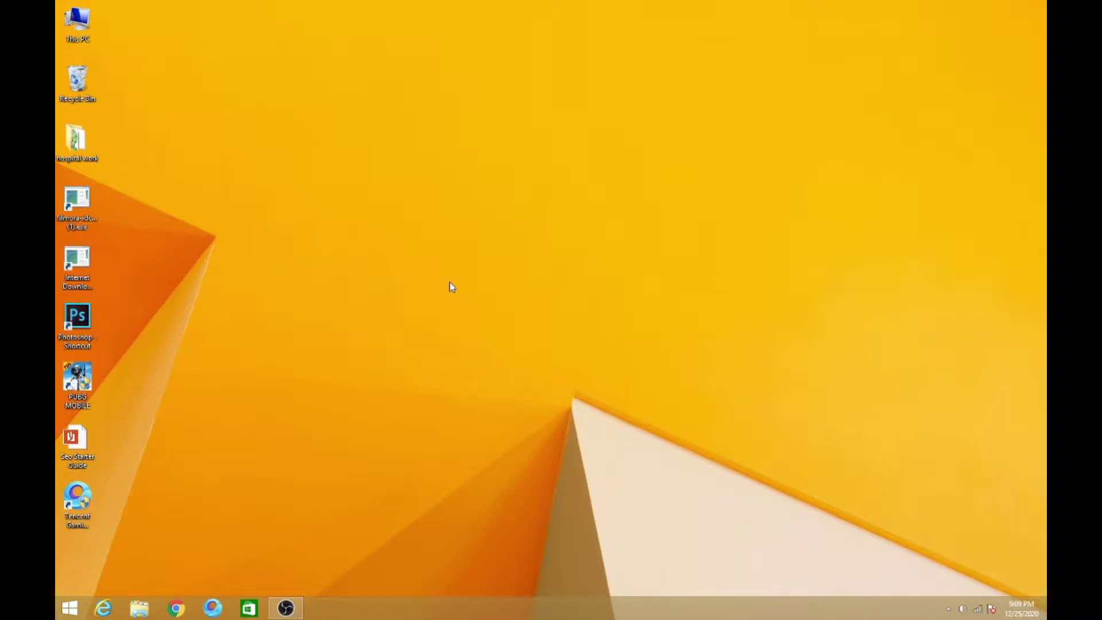
# Step: Refresh the desktop, then search Google in Chrome for 'url to domain'
pyautogui.rightClick(553, 227)
pyautogui.click(580, 263)
pyautogui.click(175, 609)
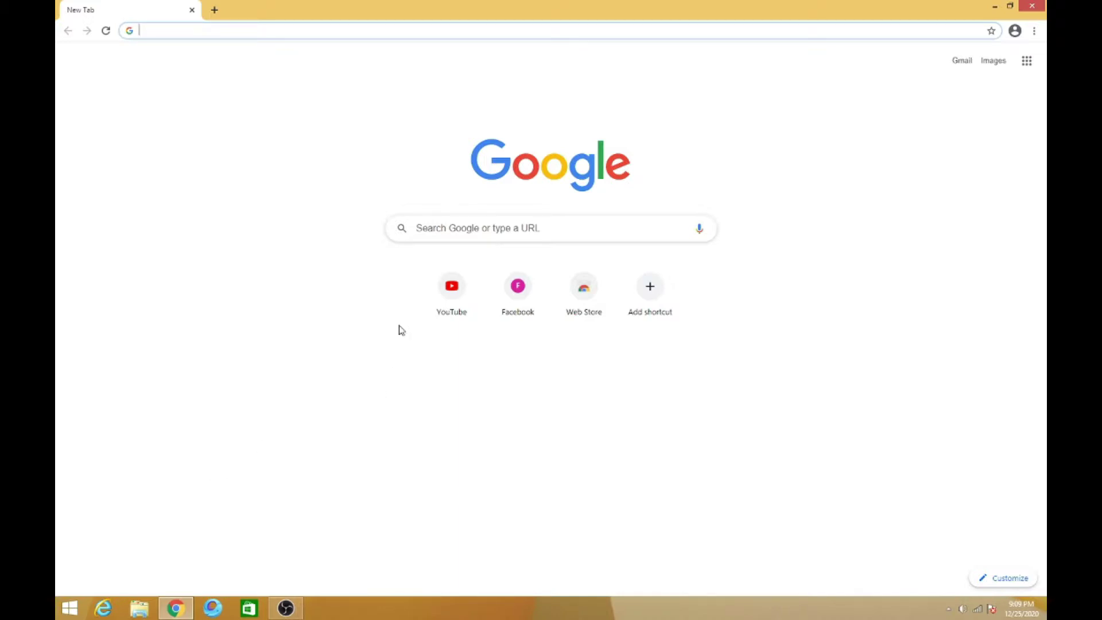
pyautogui.click(309, 31)
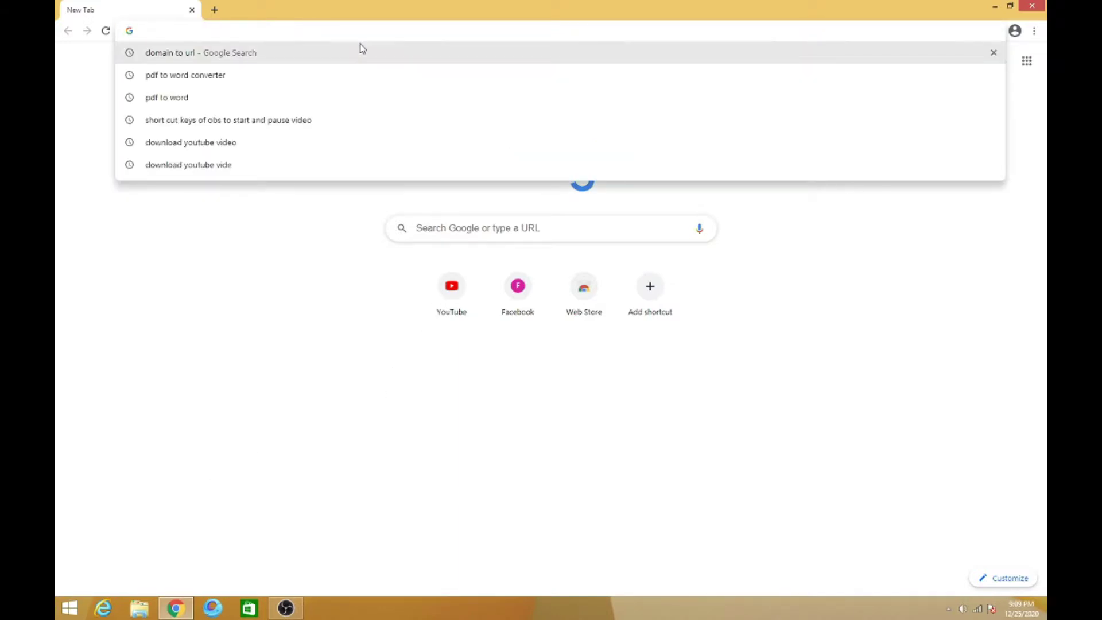
pyautogui.write('url to ')
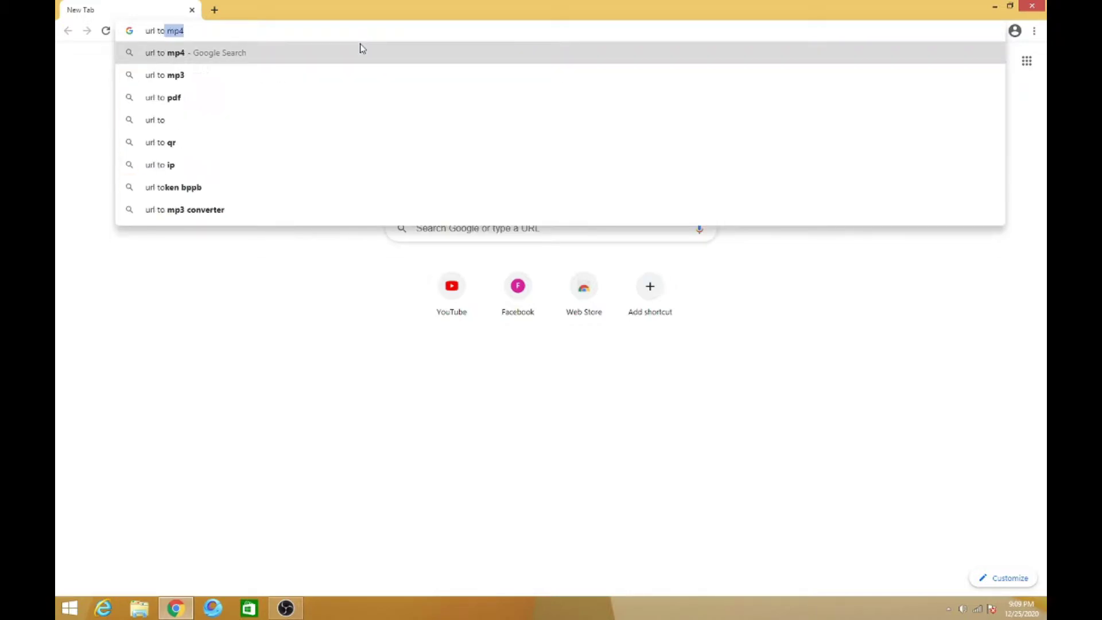
pyautogui.write('domain')
pyautogui.press('Return')
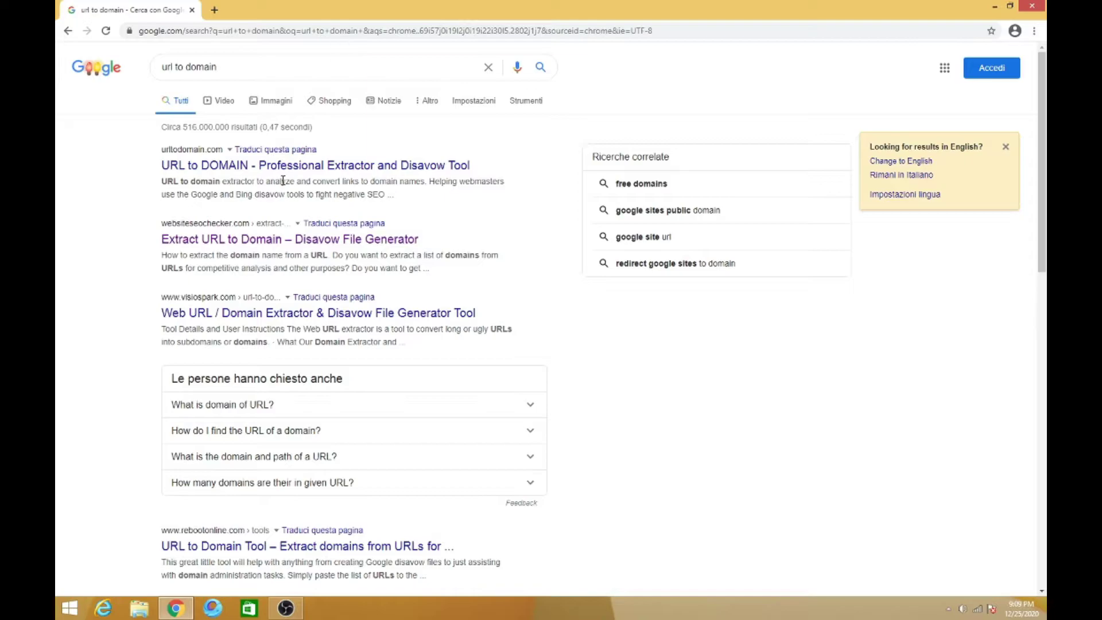
pyautogui.moveTo(159, 231); pyautogui.dragTo(161, 151)
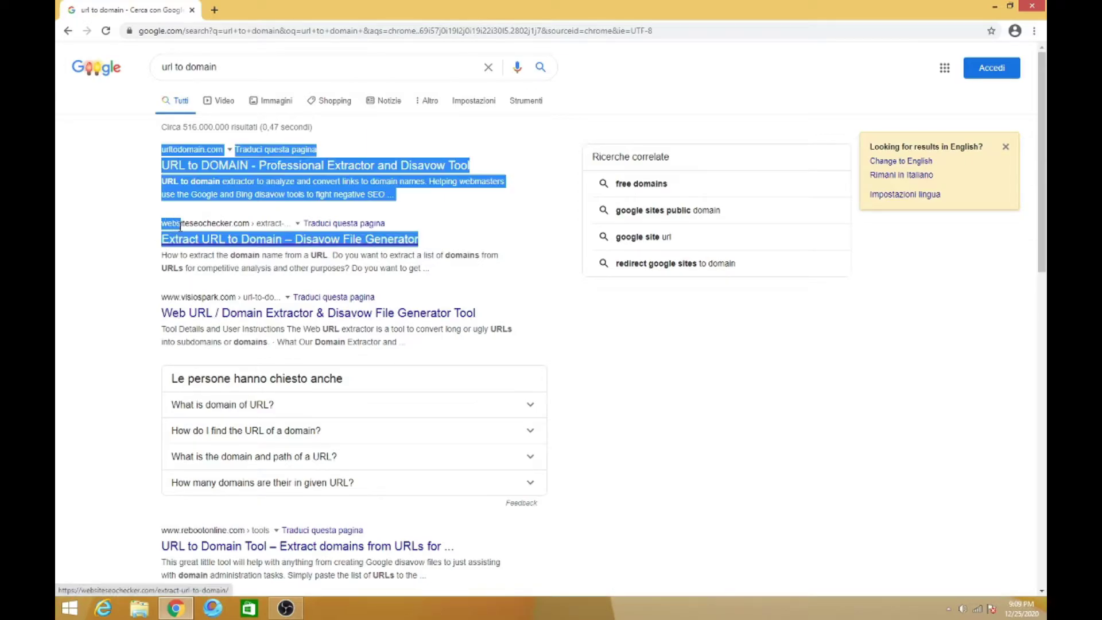
pyautogui.click(151, 231)
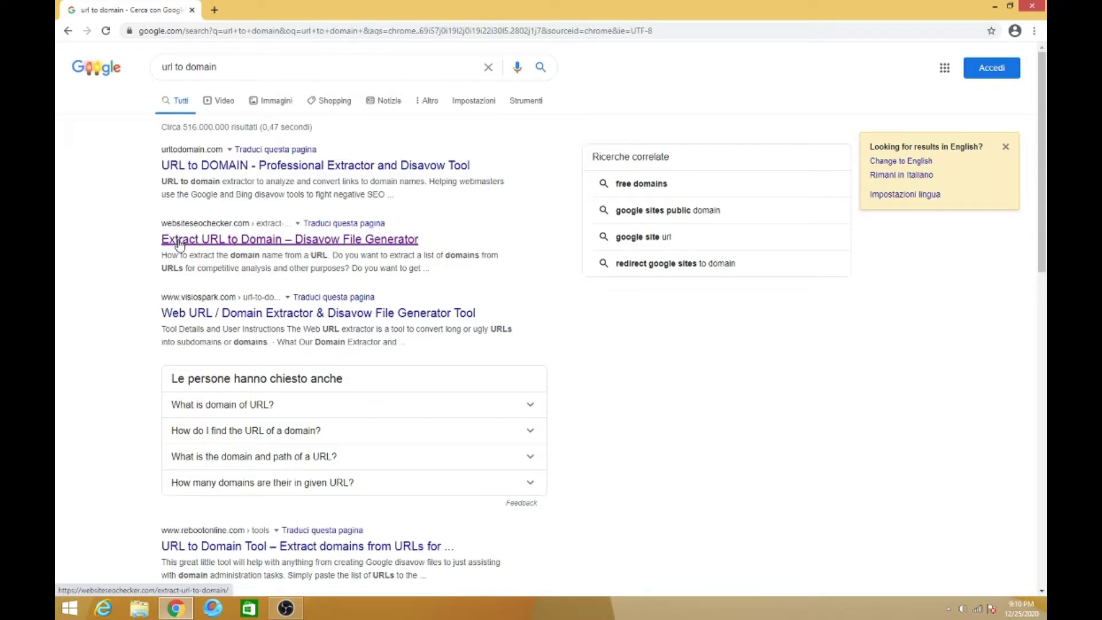
# Step: Open the websiteseochecker.com extractor and enter four URLs with paths, example.com through example4.com
pyautogui.click(180, 248)
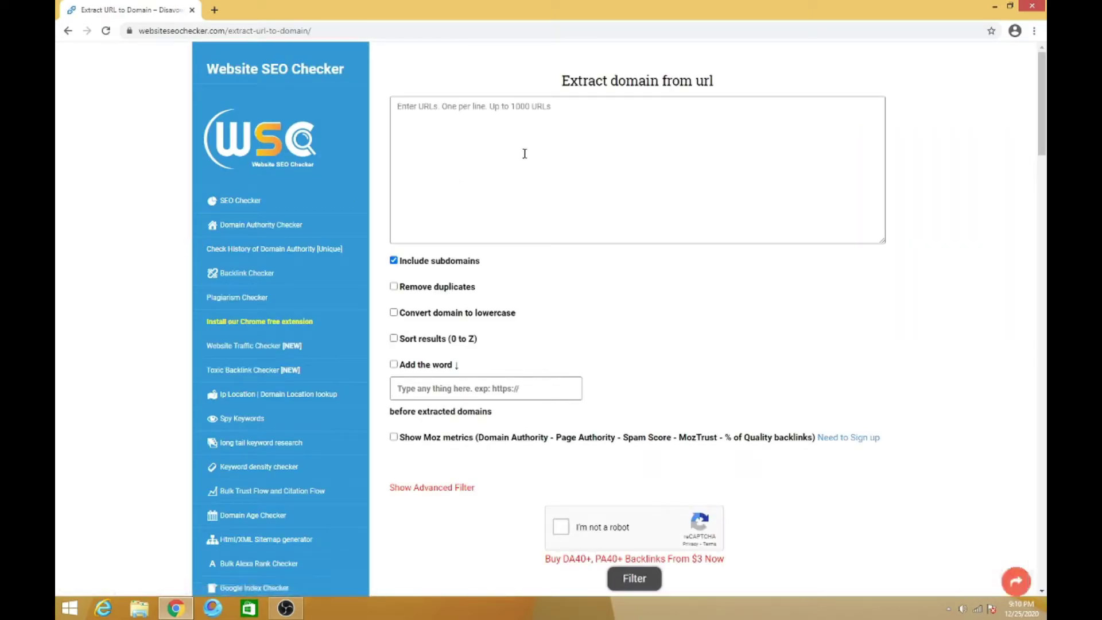
pyautogui.click(521, 142)
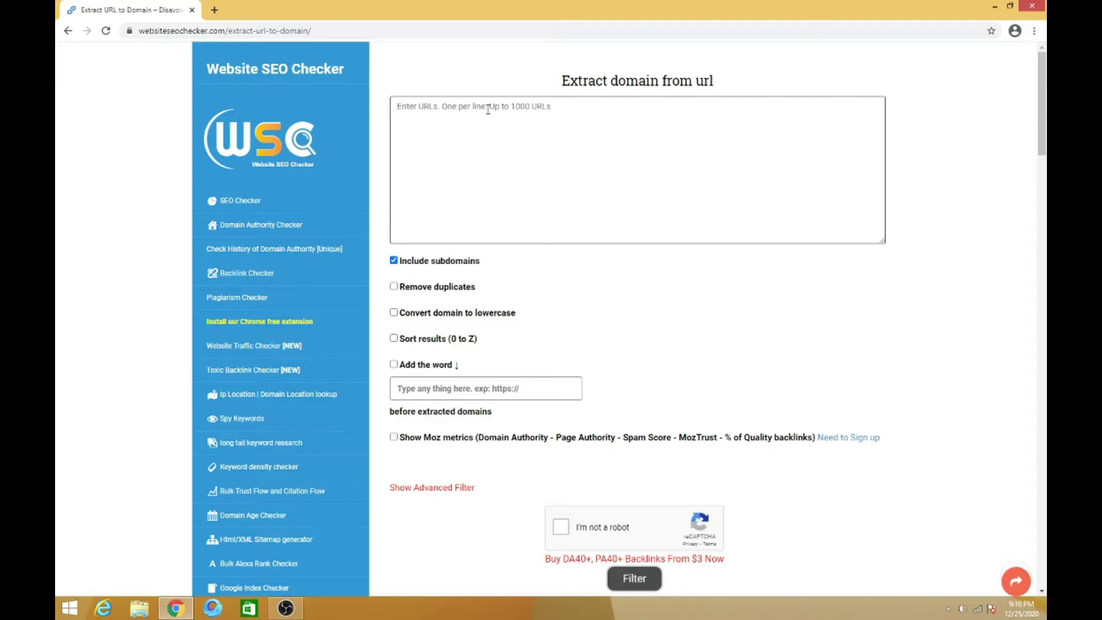
pyautogui.write('example.com')
pyautogui.write('/edefefeef')
pyautogui.press('Return')
pyautogui.write('example')
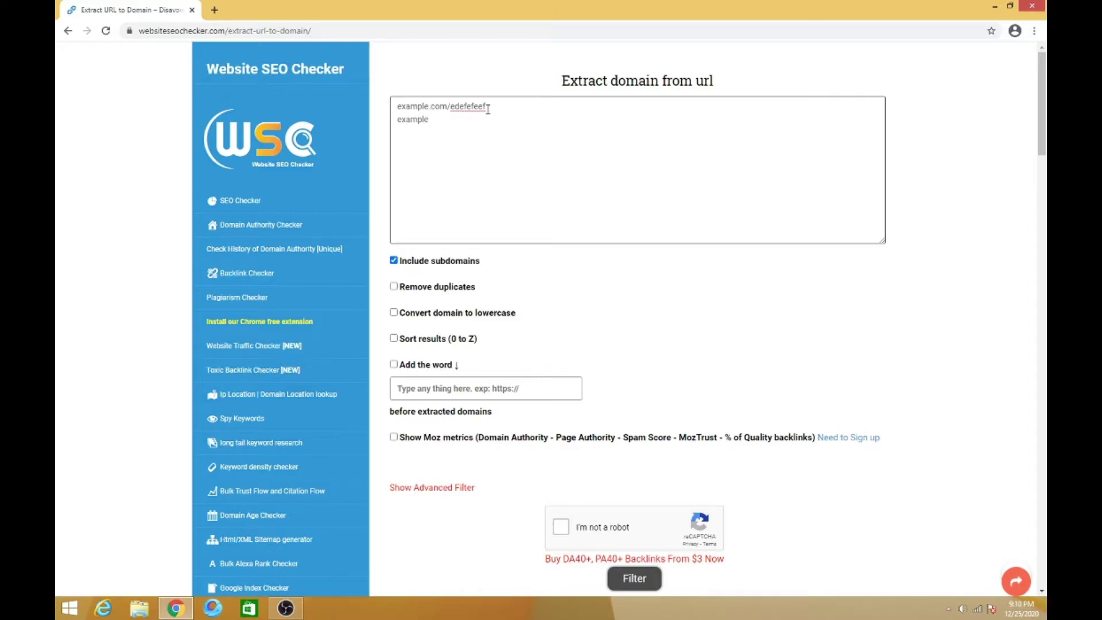
pyautogui.write('2.com/edededd')
pyautogui.write('eed')
pyautogui.press('Return')
pyautogui.write('example')
pyautogui.write('3.com ')
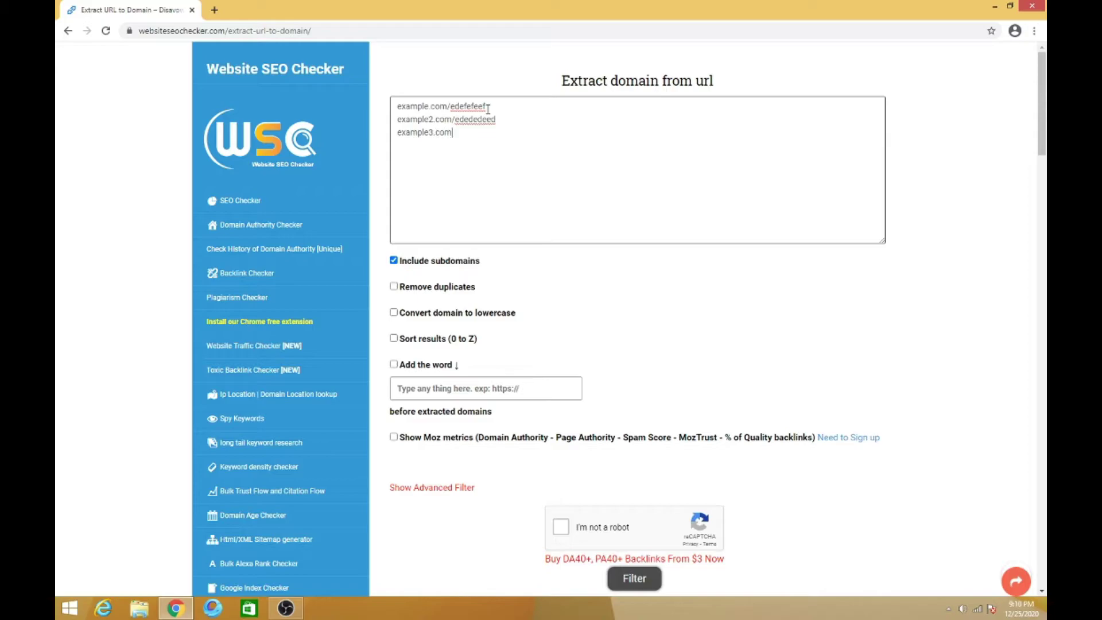
pyautogui.write('/edeefdefef')
pyautogui.press('Return')
pyautogui.write('example')
pyautogui.write('4.com')
pyautogui.write('/edd')
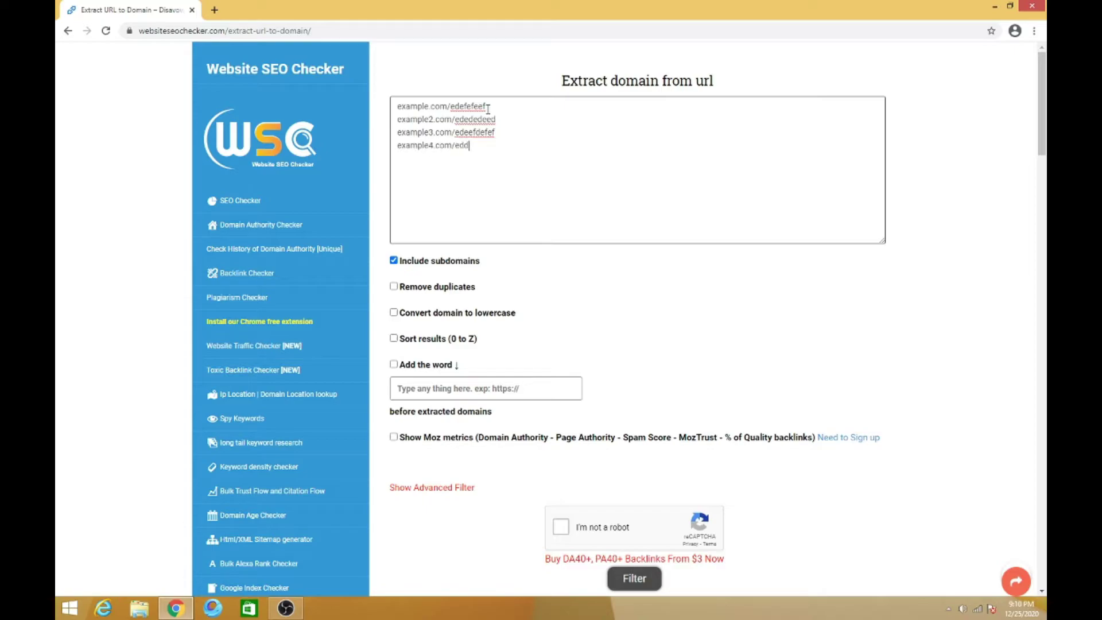
pyautogui.write('efdefefefeferwfewfwefewfwef')
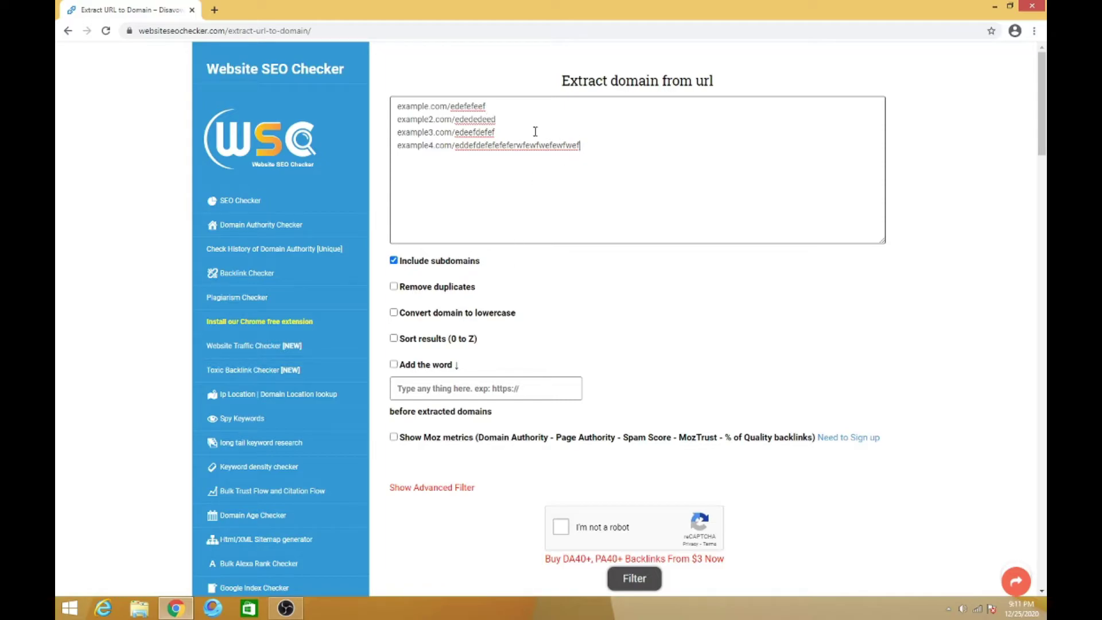
# Step: Select and then deselect the entered URL list to finish editing it
pyautogui.moveTo(579, 145)
pyautogui.mouseDown()
pyautogui.moveTo(397, 121)
pyautogui.moveTo(397, 105)
pyautogui.mouseUp()
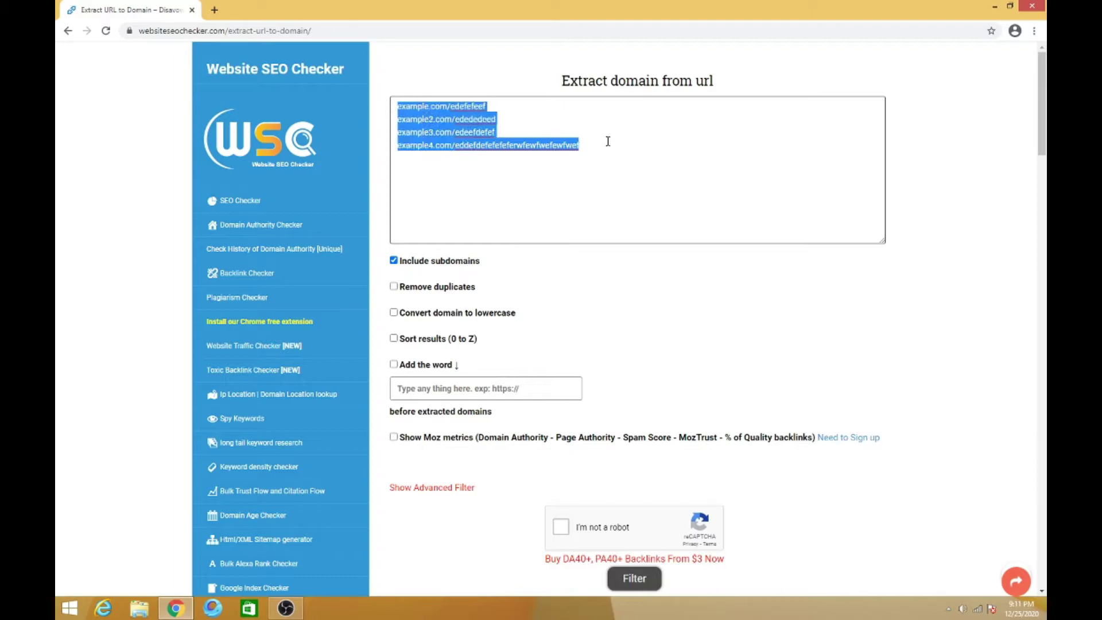
pyautogui.rightClick(607, 140)
pyautogui.click(553, 179)
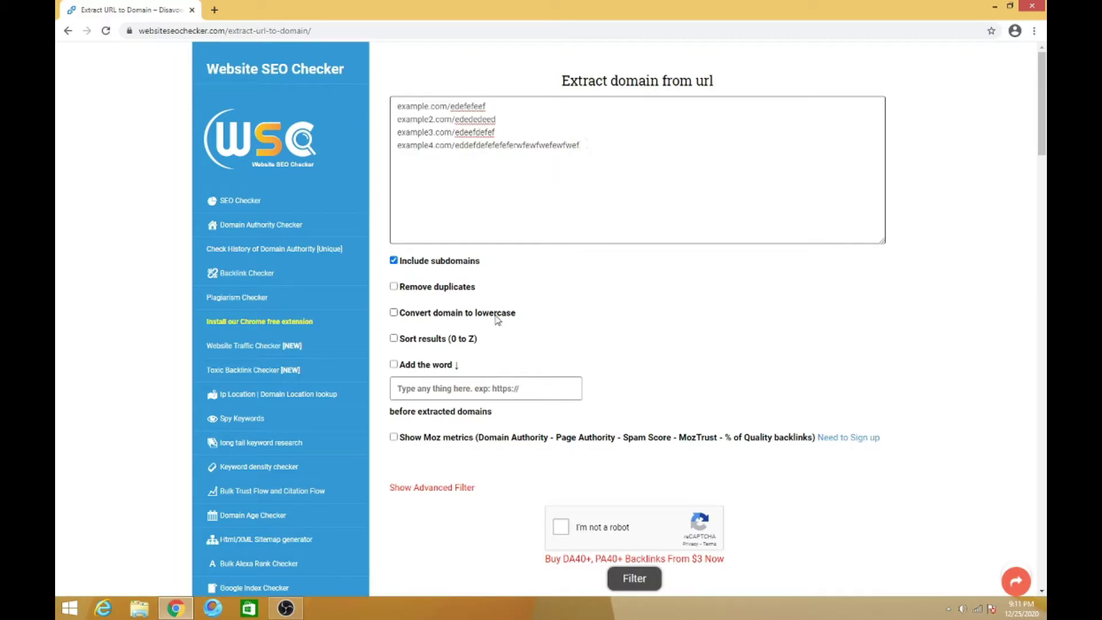
pyautogui.click(394, 260)
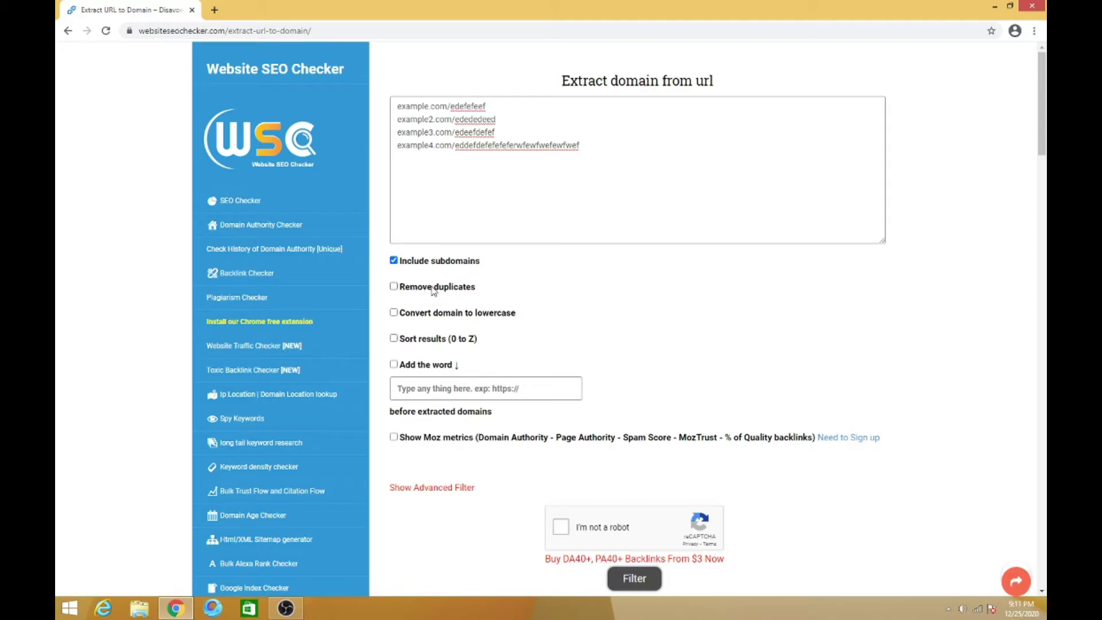
# Step: Enable duplicate-domain removal and the 'Add the word' prefix option
pyautogui.click(394, 286)
pyautogui.click(408, 369)
pyautogui.click(441, 390)
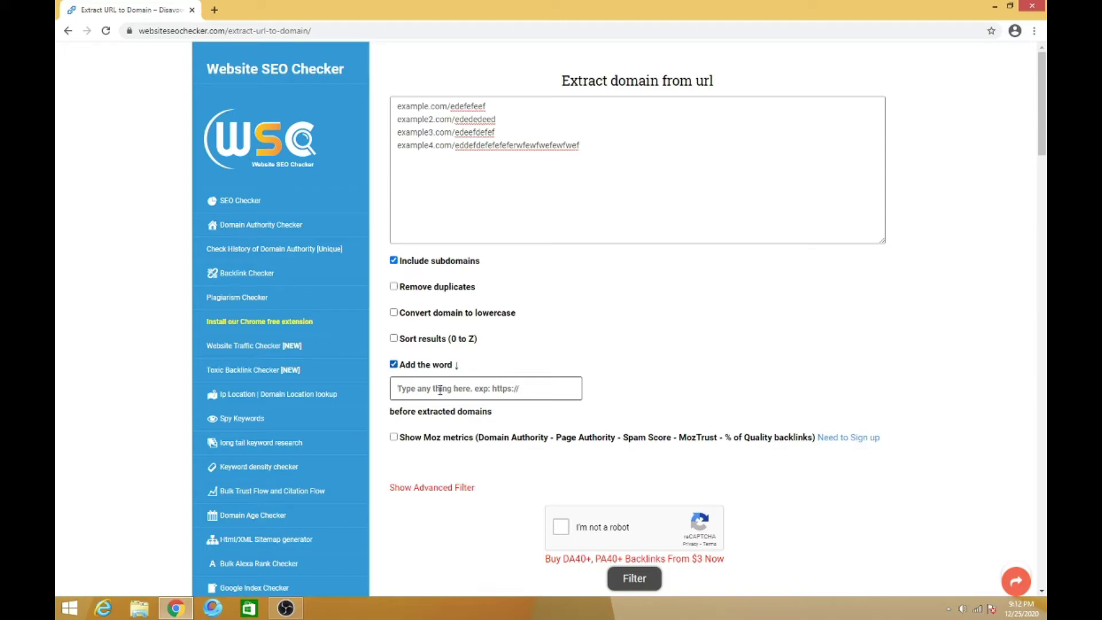
pyautogui.write('domain')
pyautogui.write(':')
# Step: Complete the 'domain:' prefix and pass the reCAPTCHA traffic-light image challenge
pyautogui.click(497, 532)
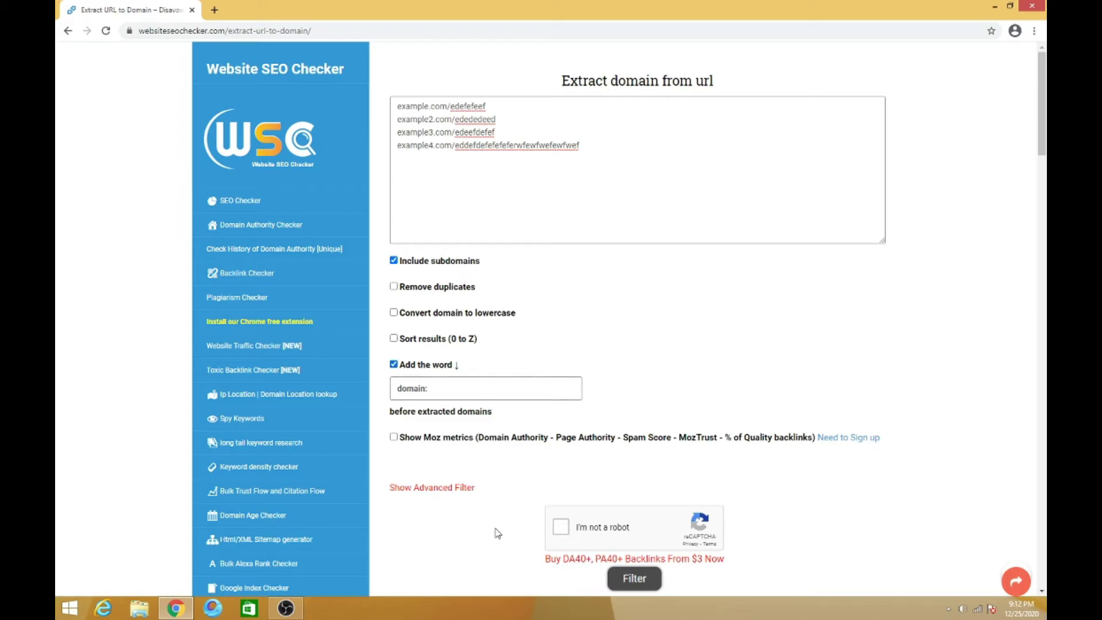
pyautogui.scroll(-1, 497, 534)
pyautogui.click(561, 467)
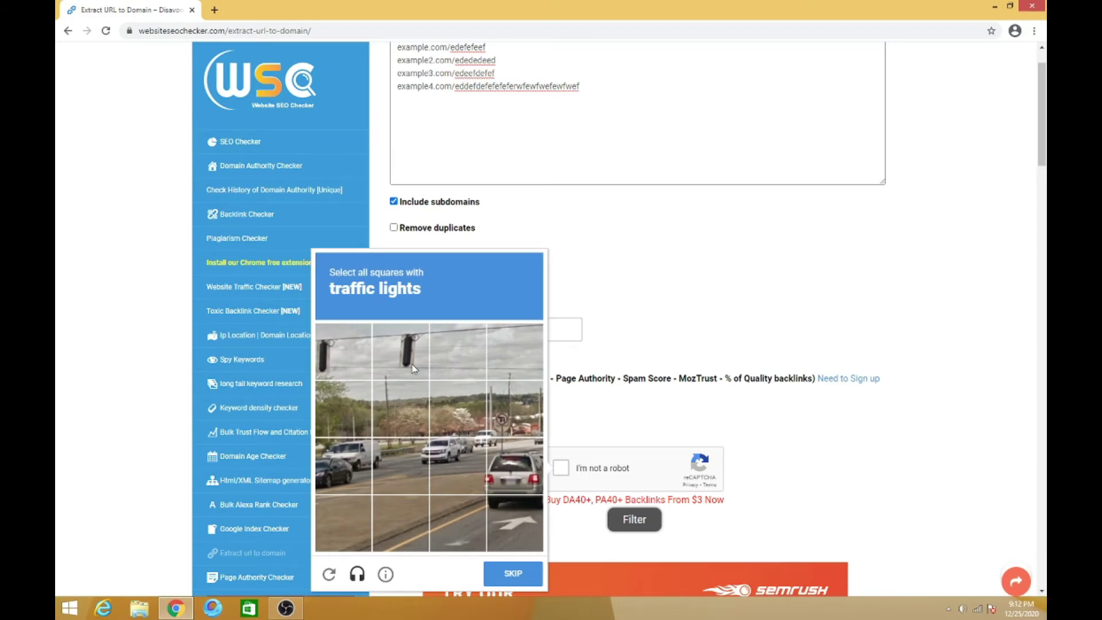
pyautogui.click(412, 359)
pyautogui.click(358, 354)
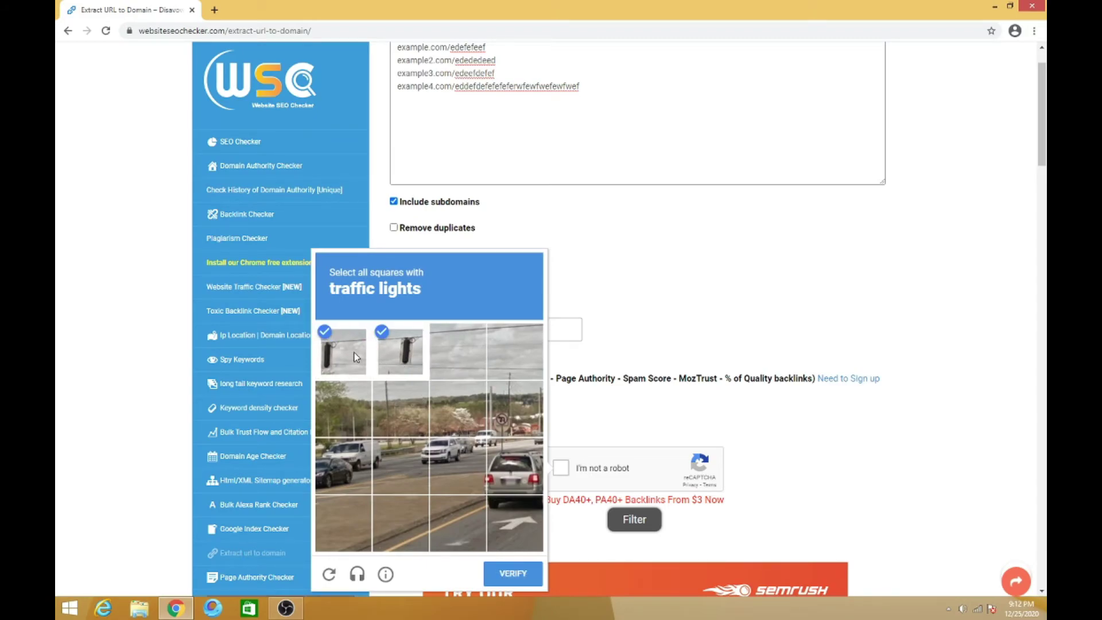
pyautogui.click(522, 569)
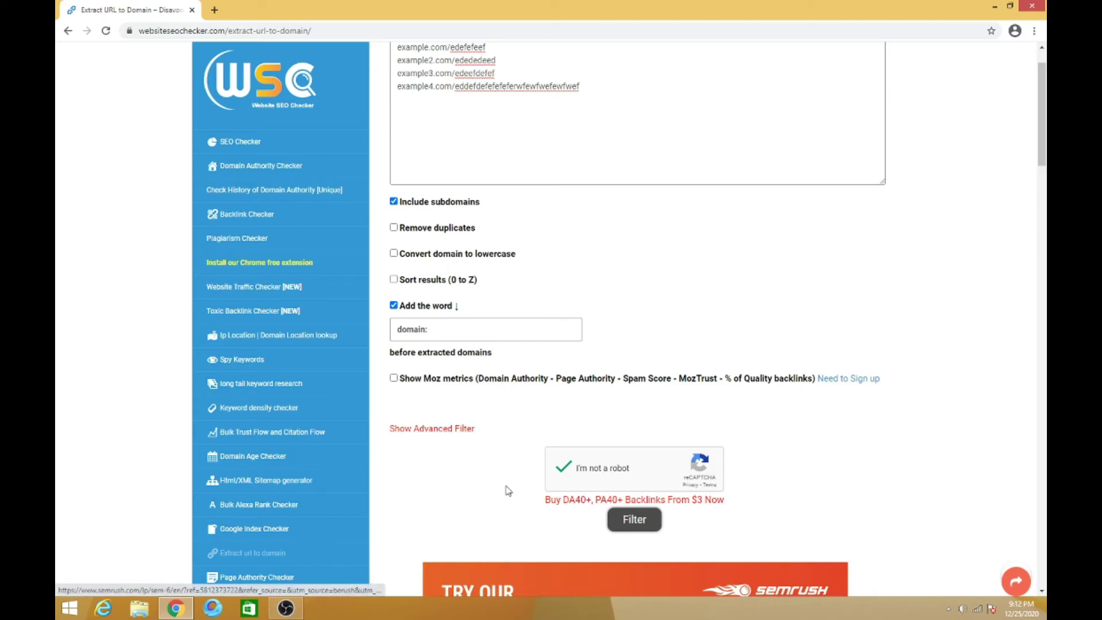
pyautogui.scroll(-3, 512, 432)
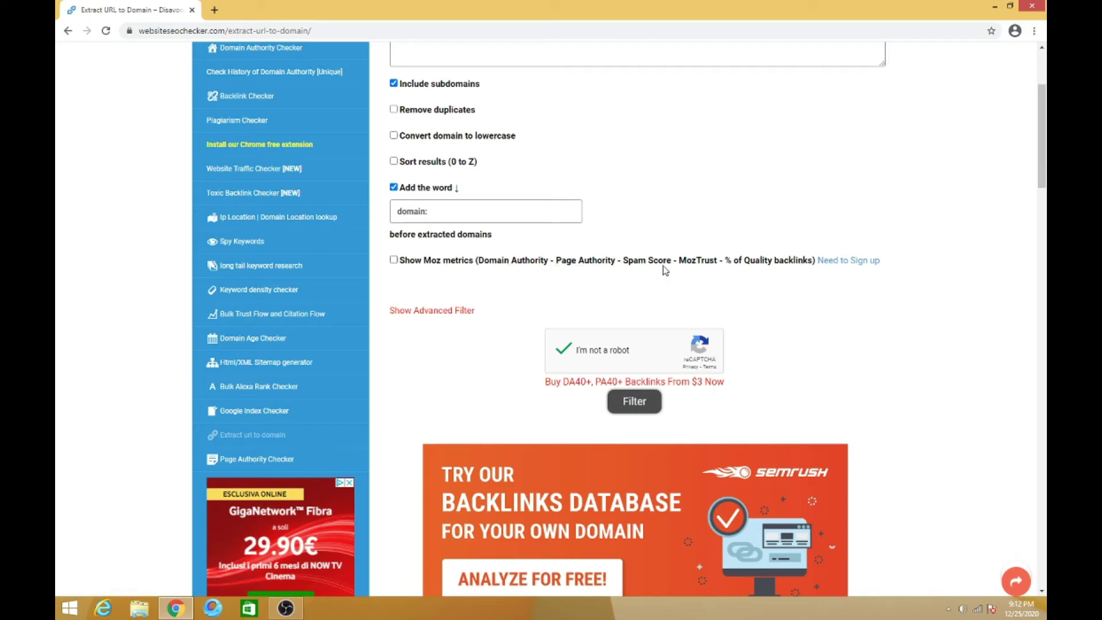
pyautogui.scroll(3, 529, 390)
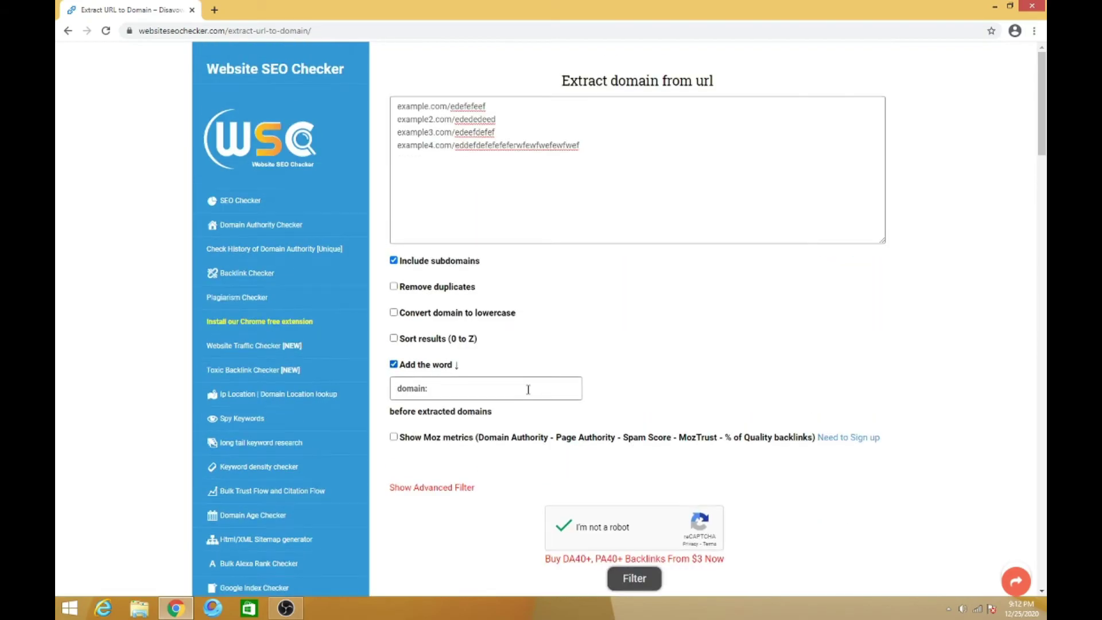
pyautogui.scroll(-1, 528, 389)
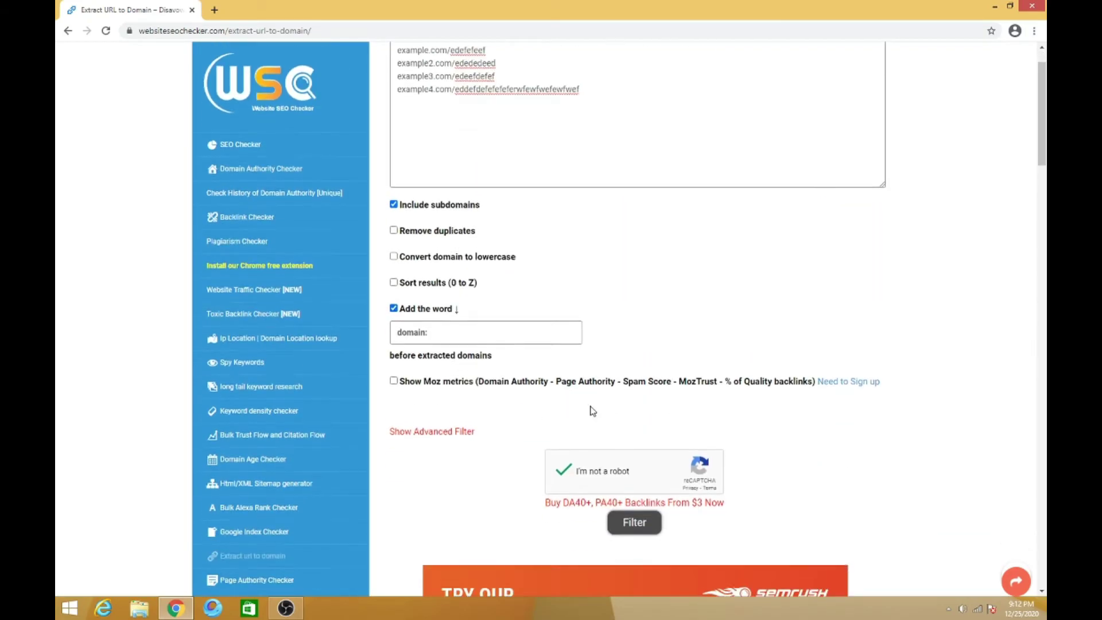
# Step: Run Filter and review the four domain:-prefixed results, selecting and deselecting the output text
pyautogui.click(642, 522)
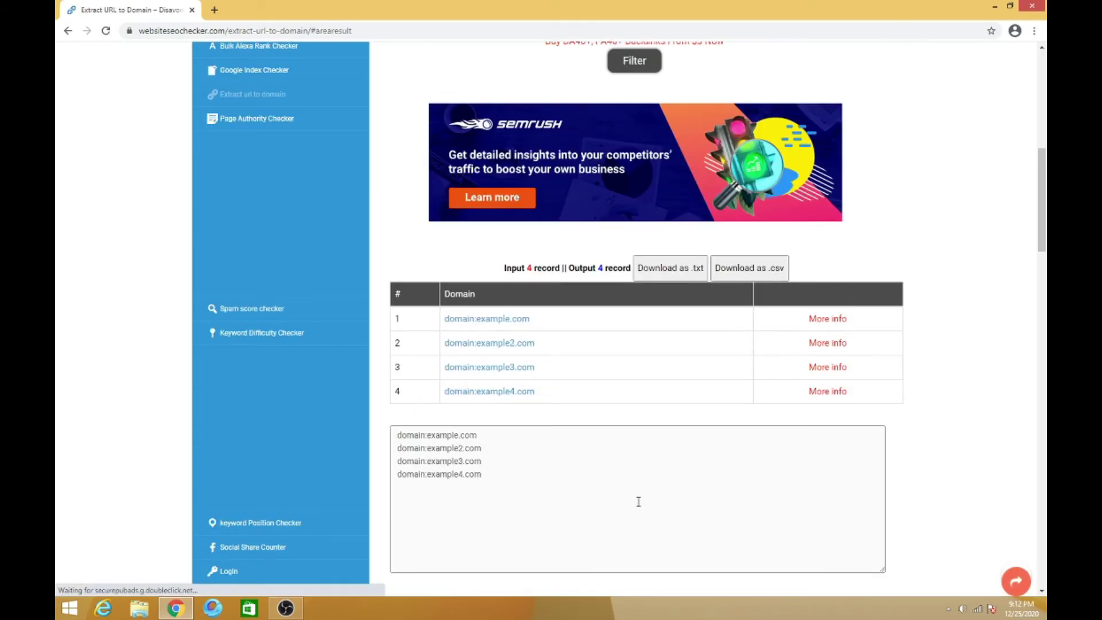
pyautogui.scroll(-5, 638, 501)
pyautogui.scroll(3, 521, 387)
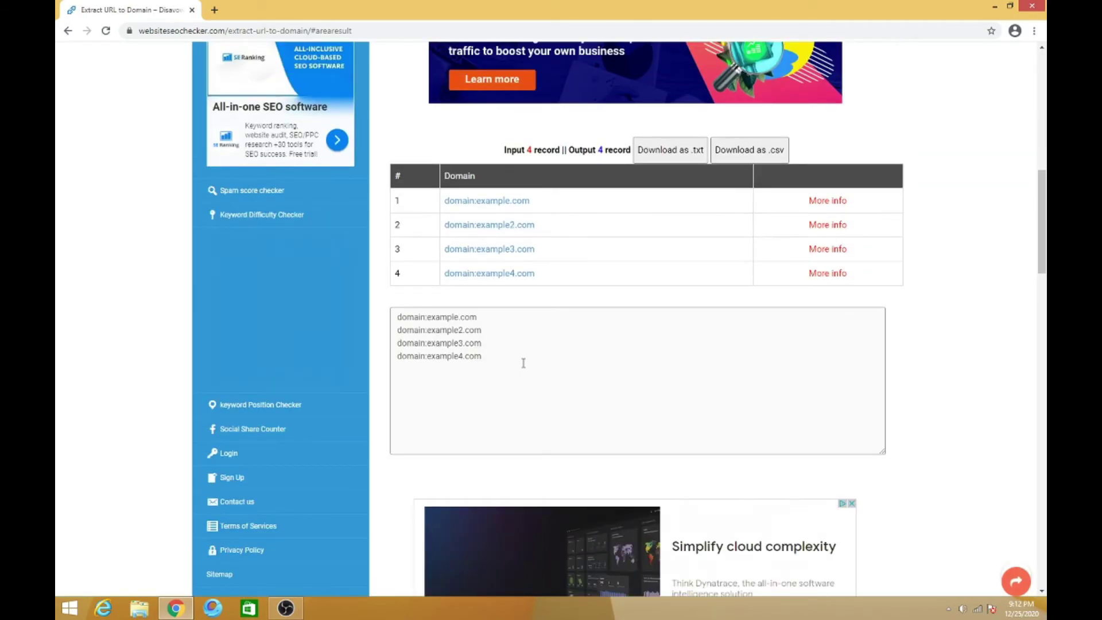
pyautogui.moveTo(523, 364); pyautogui.dragTo(392, 312)
pyautogui.click(516, 407)
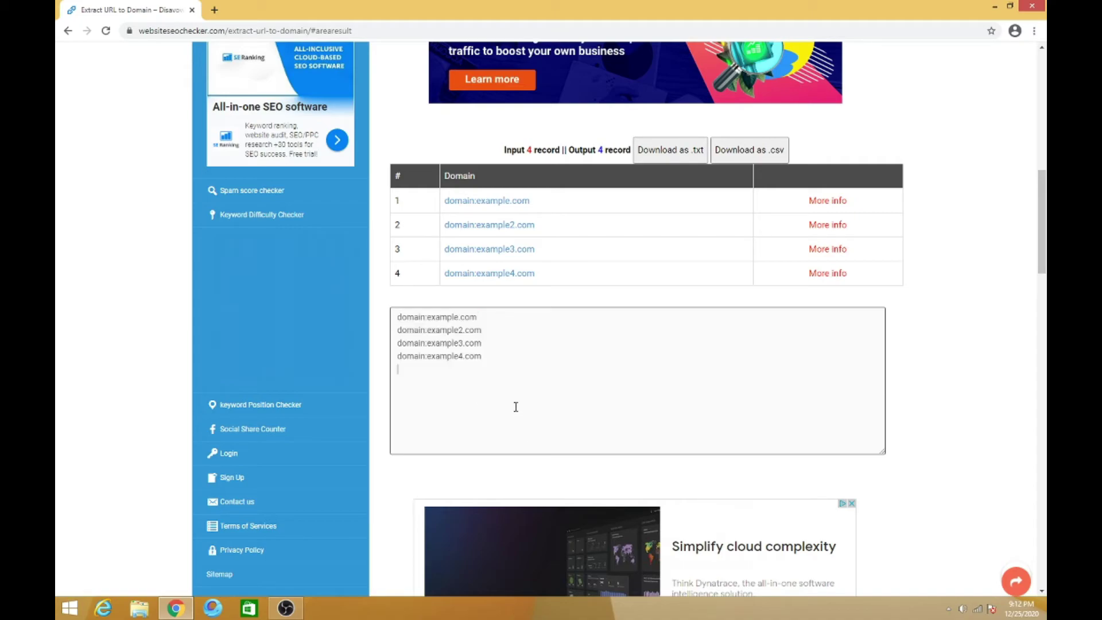
pyautogui.moveTo(507, 387); pyautogui.dragTo(399, 314)
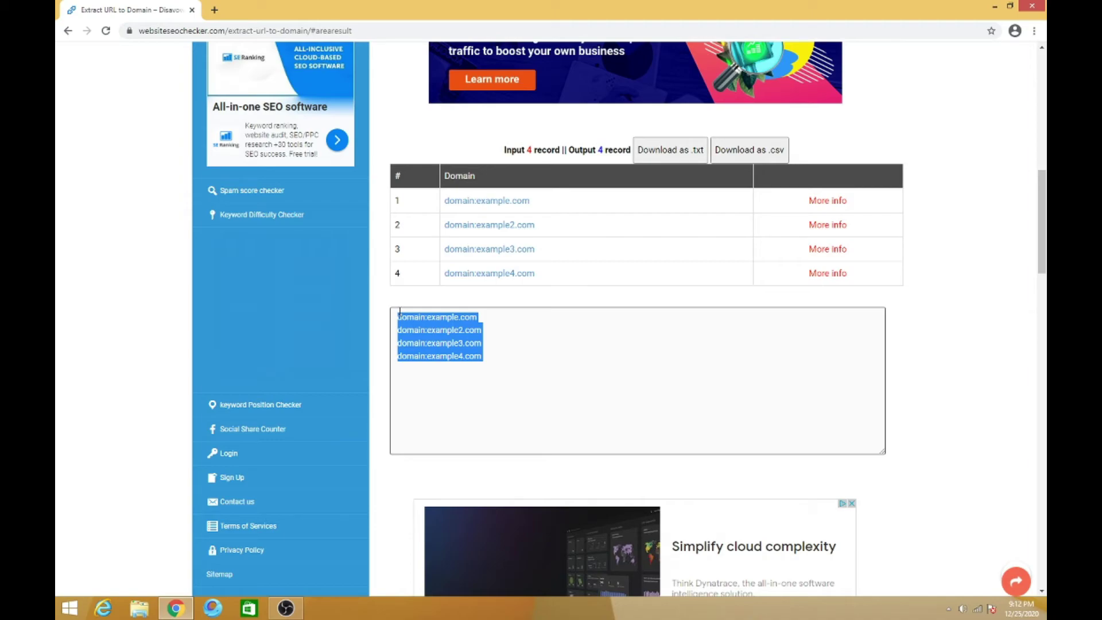
pyautogui.scroll(-5, 606, 448)
pyautogui.scroll(-5, 606, 447)
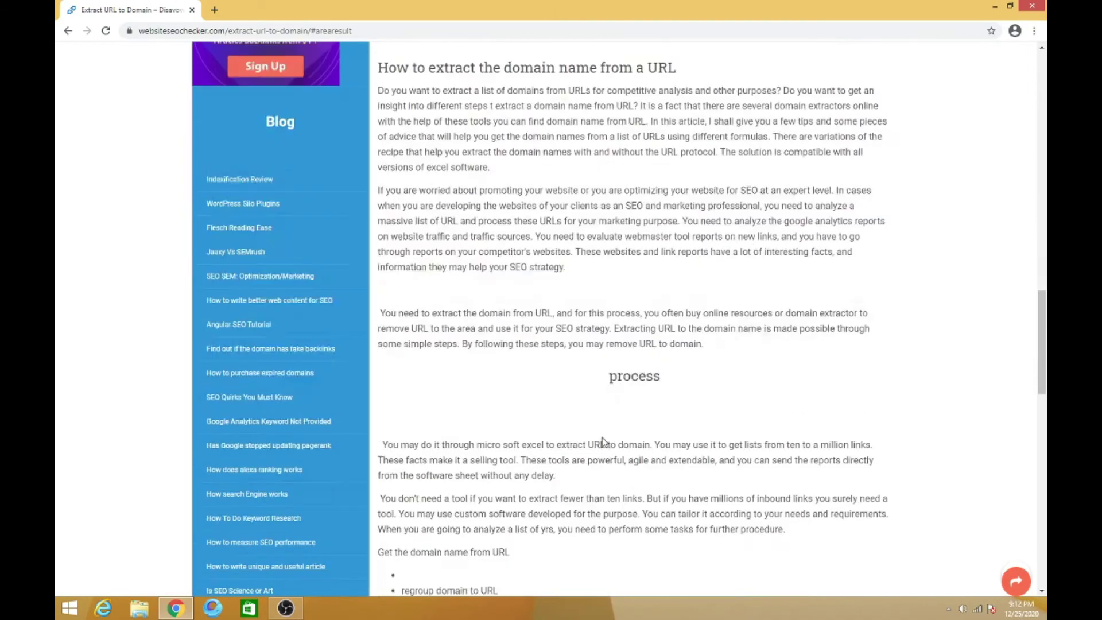
pyautogui.scroll(5, 603, 441)
pyautogui.scroll(4, 603, 441)
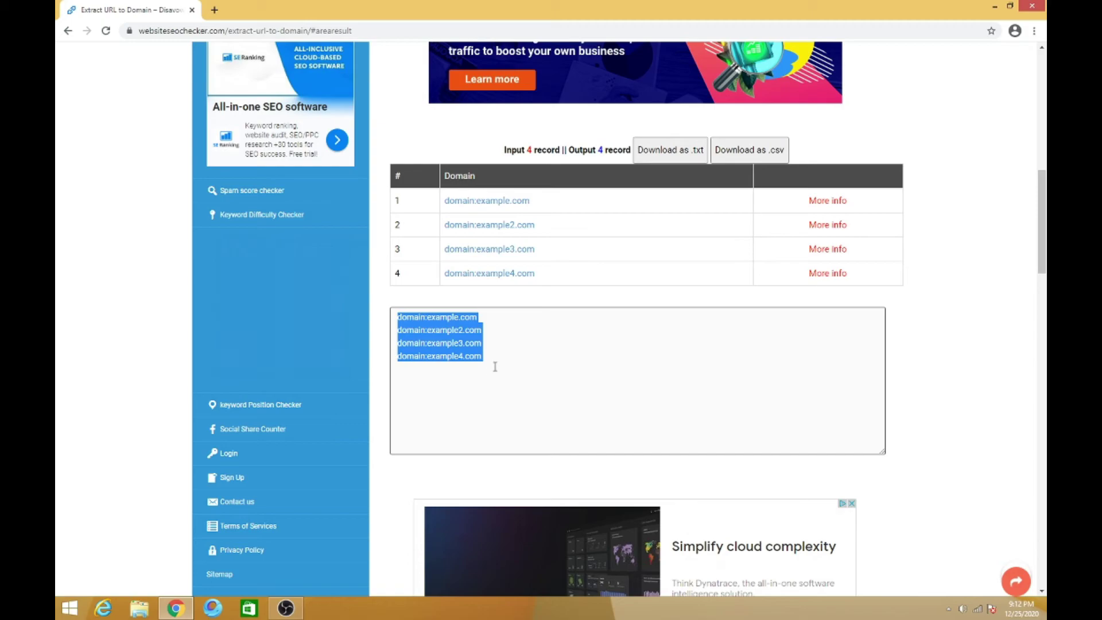
pyautogui.click(518, 355)
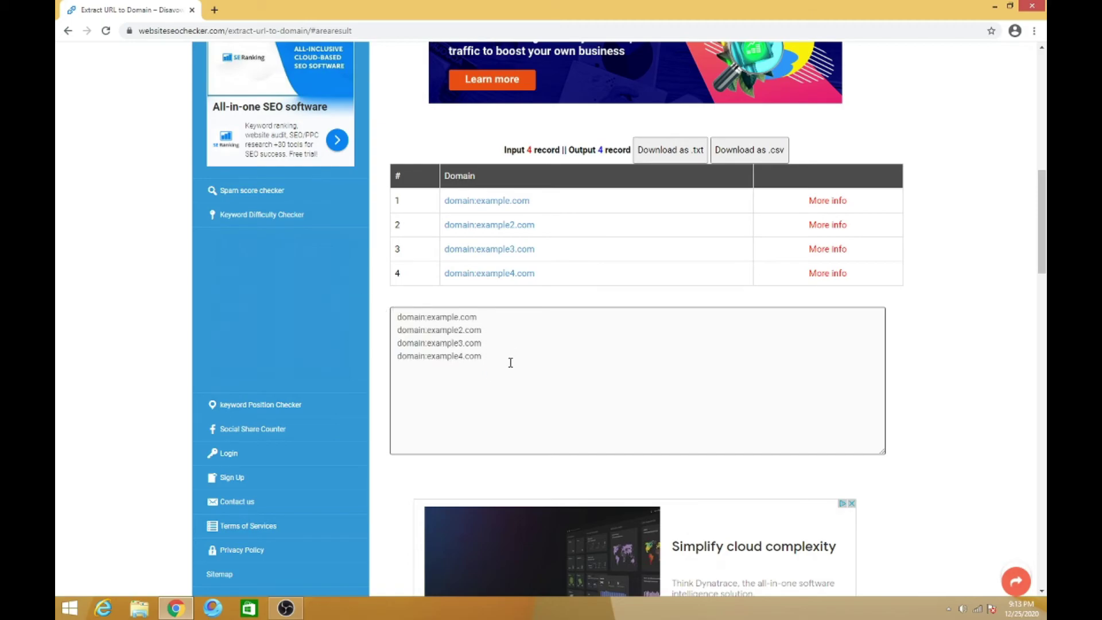
pyautogui.hotkey('ctrl', 'a')
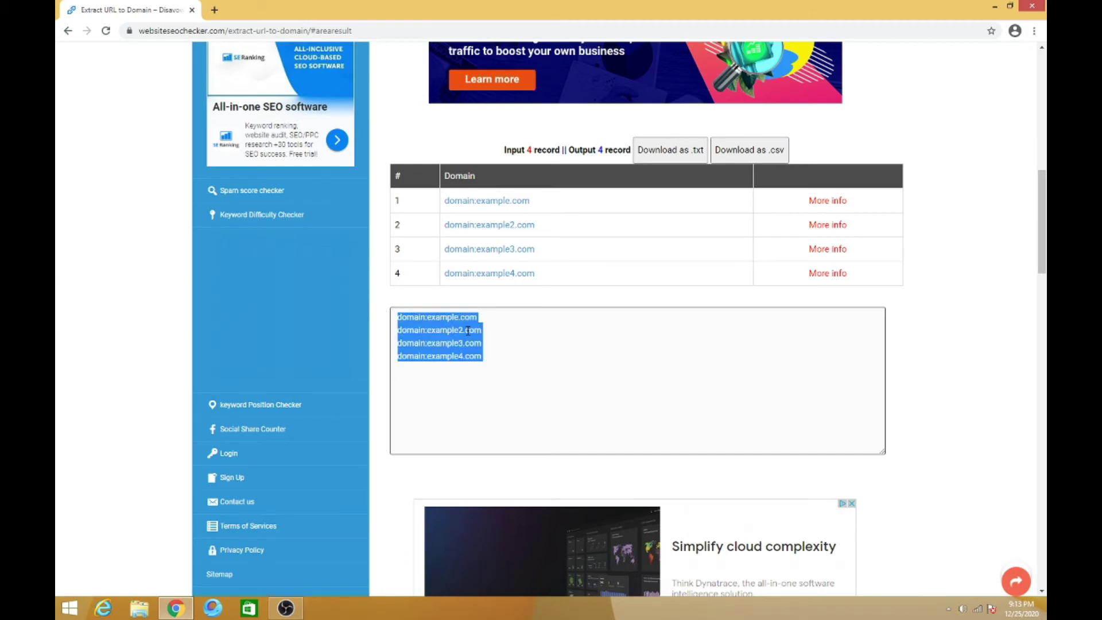
pyautogui.scroll(-4, 758, 336)
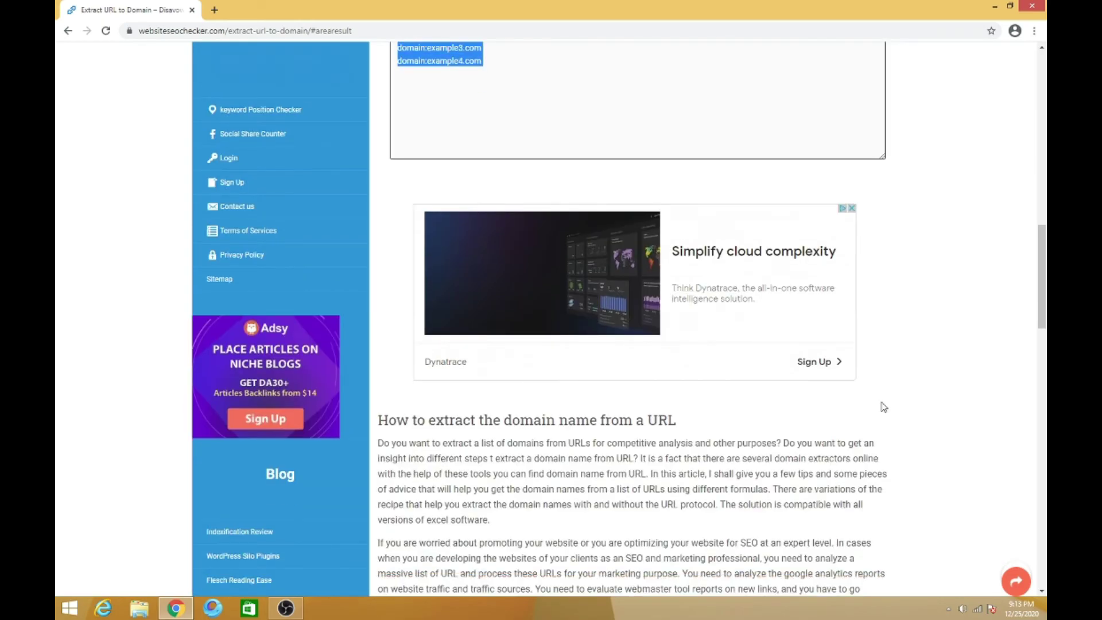
pyautogui.scroll(4, 883, 406)
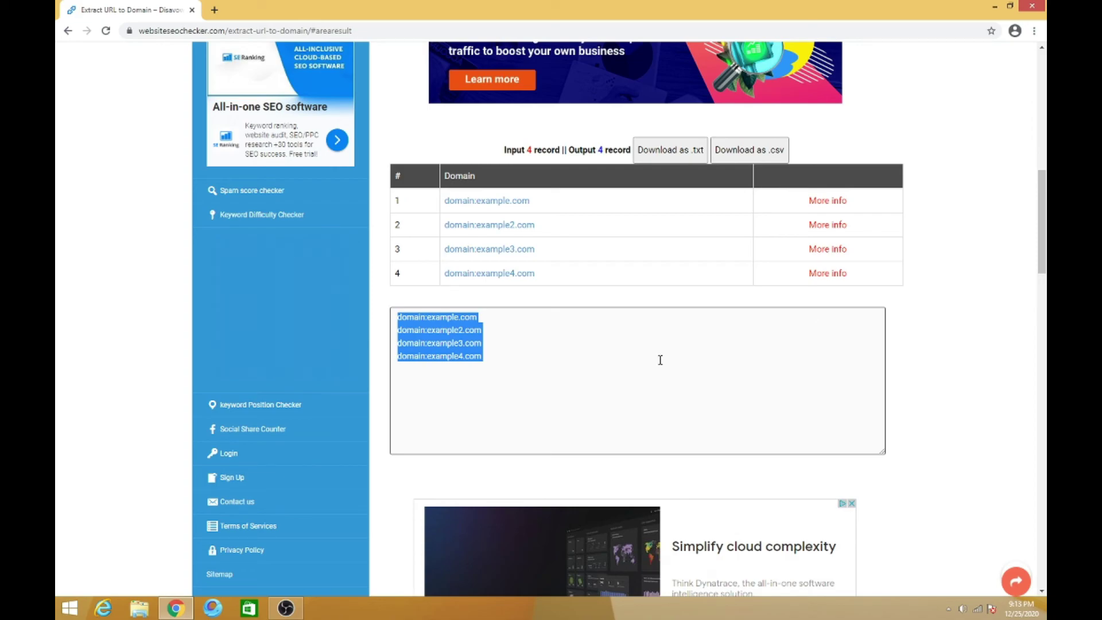
pyautogui.click(477, 381)
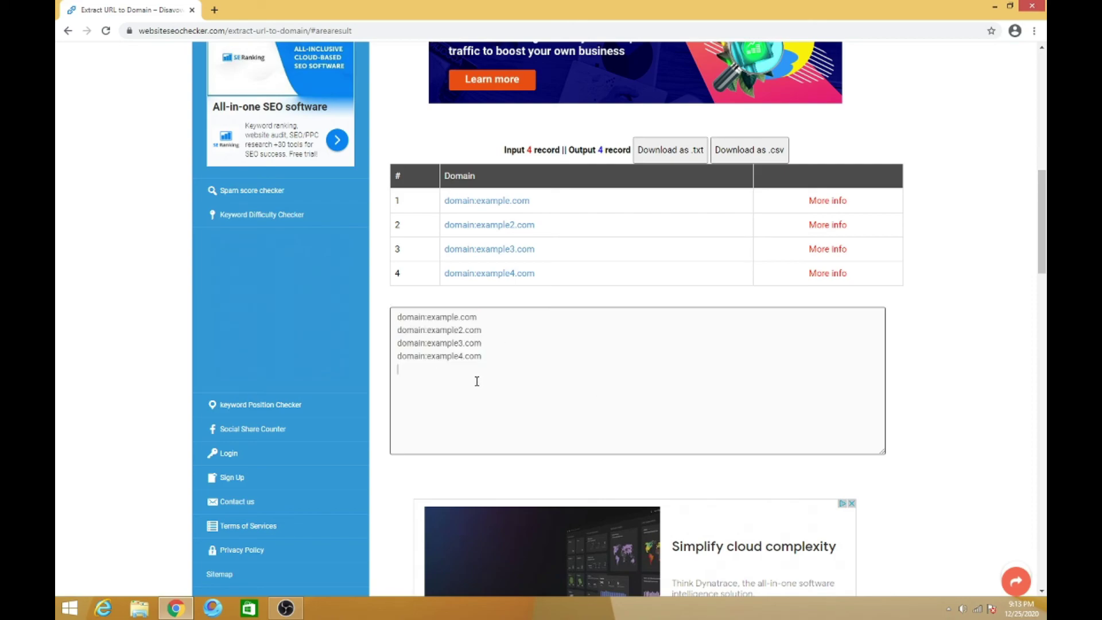